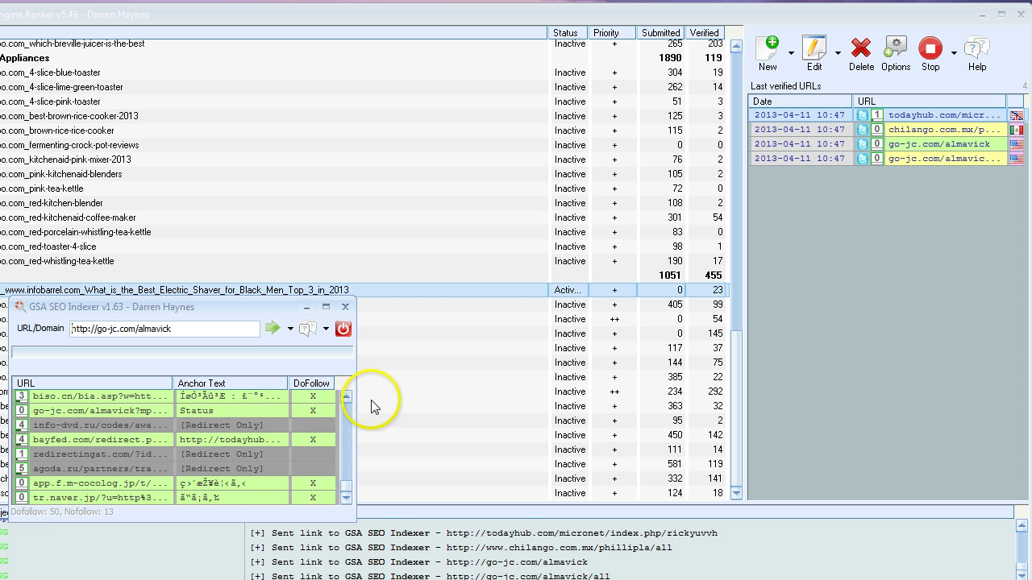
Step: Examine the SEO Indexer's run options: single or multiple URLs, thread count, indexer modes and deep-link site restriction
click(290, 331)
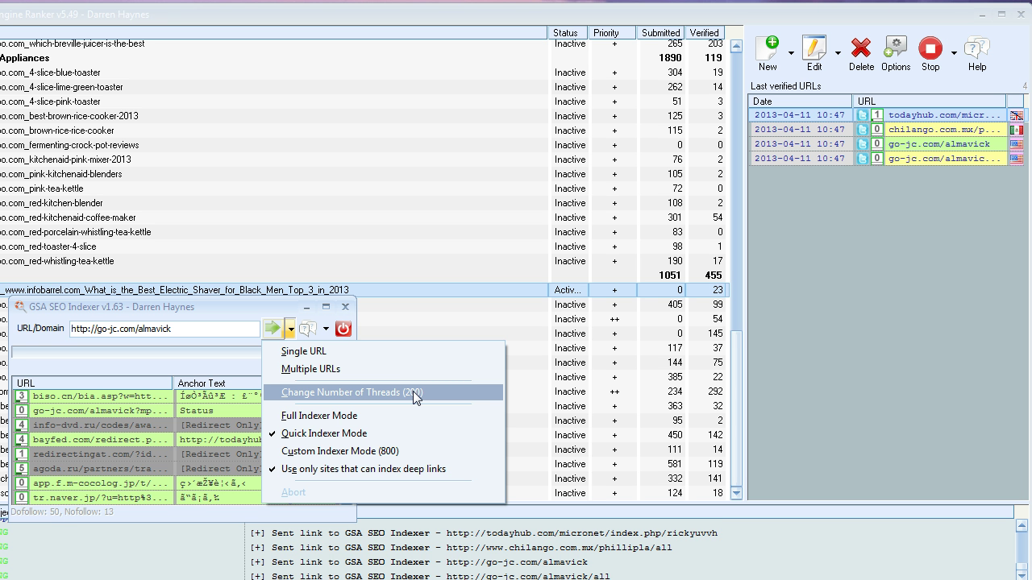
click(411, 393)
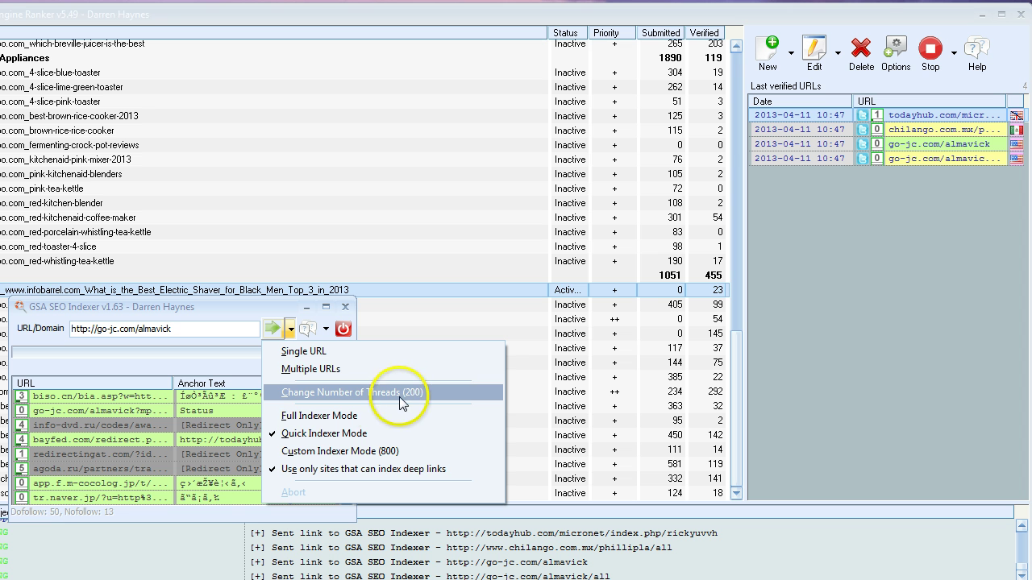
click(319, 470)
click(287, 433)
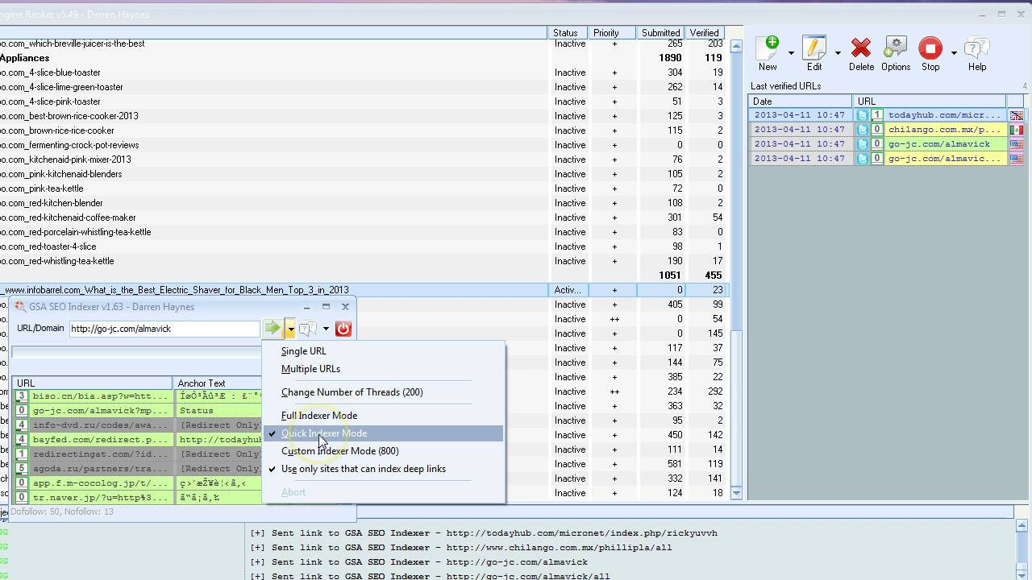
click(321, 440)
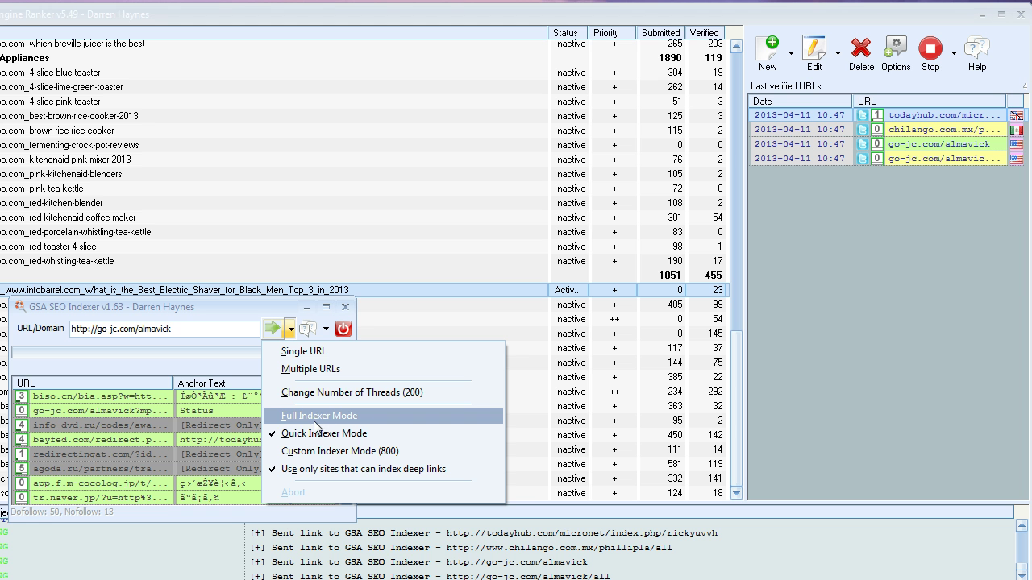
click(274, 427)
click(296, 433)
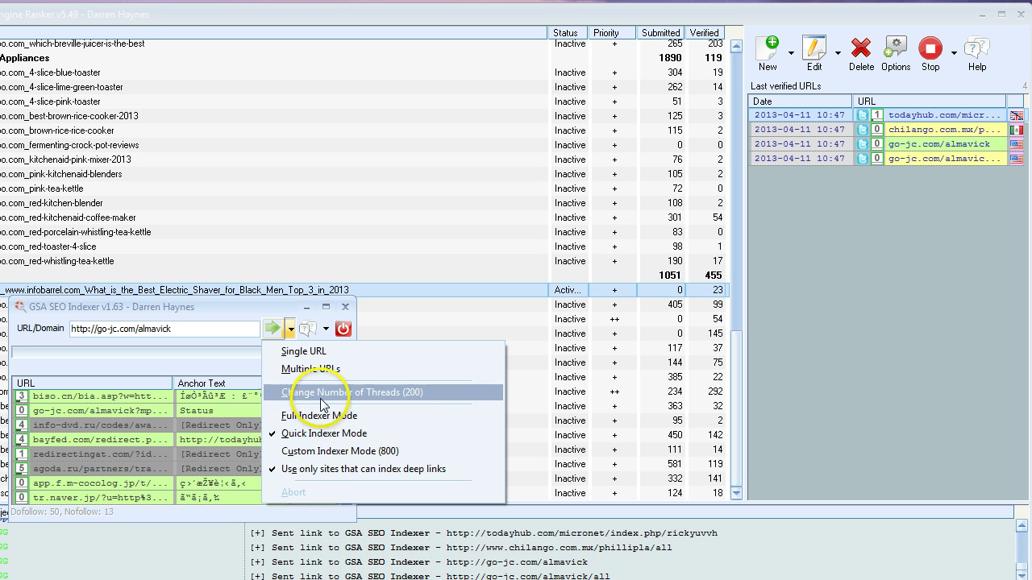
click(367, 457)
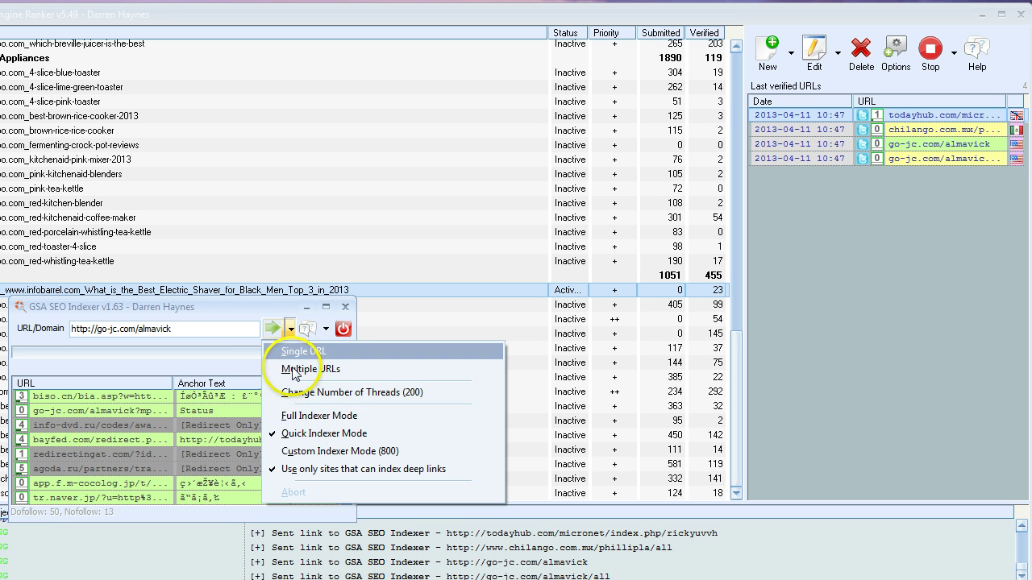
click(241, 306)
drag(241, 306, 250, 306)
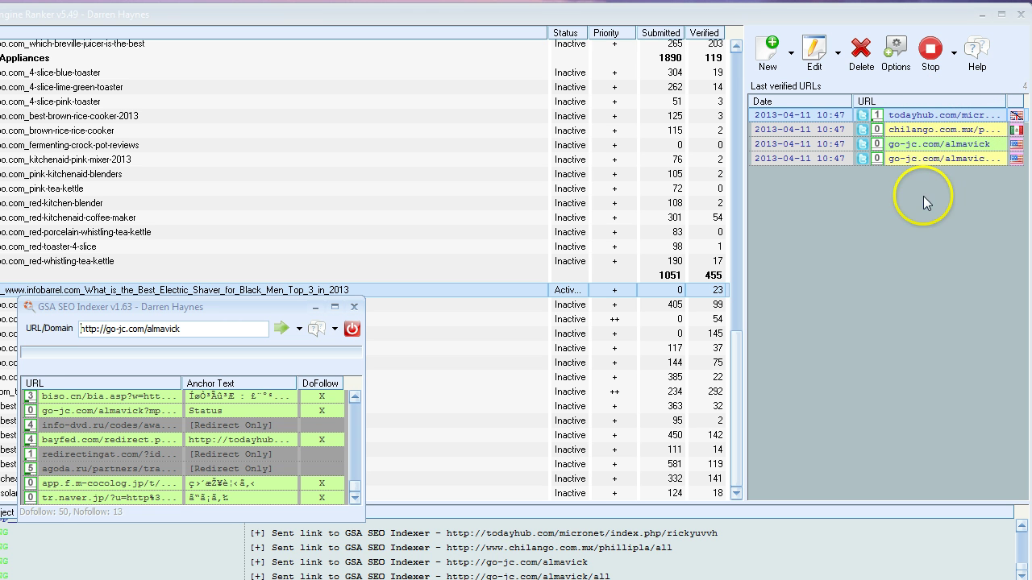
Step: Select all entries in the last verified URLs list and copy their URLs
click(915, 114)
mouse_move(915, 114)
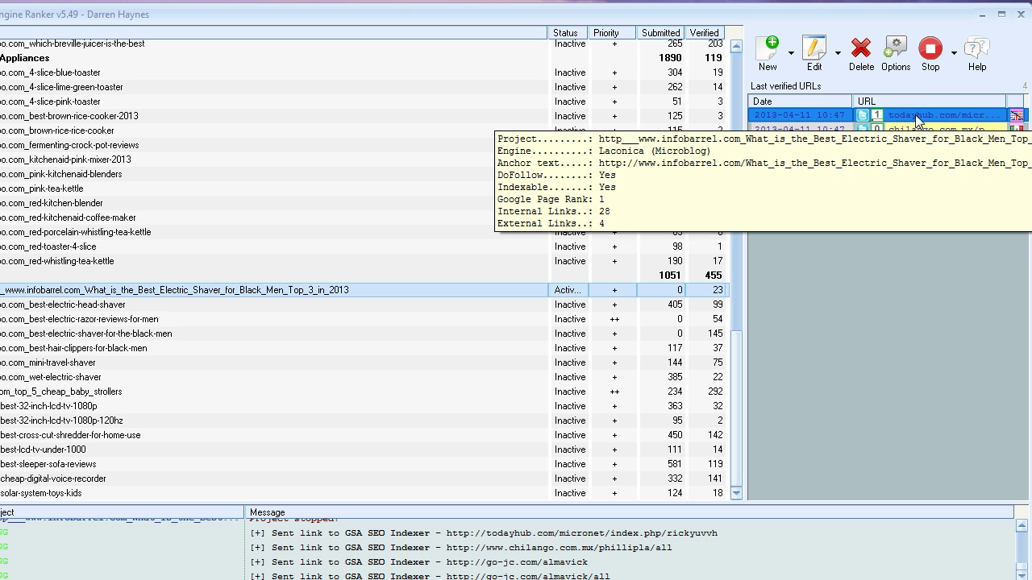
key(ctrl+a)
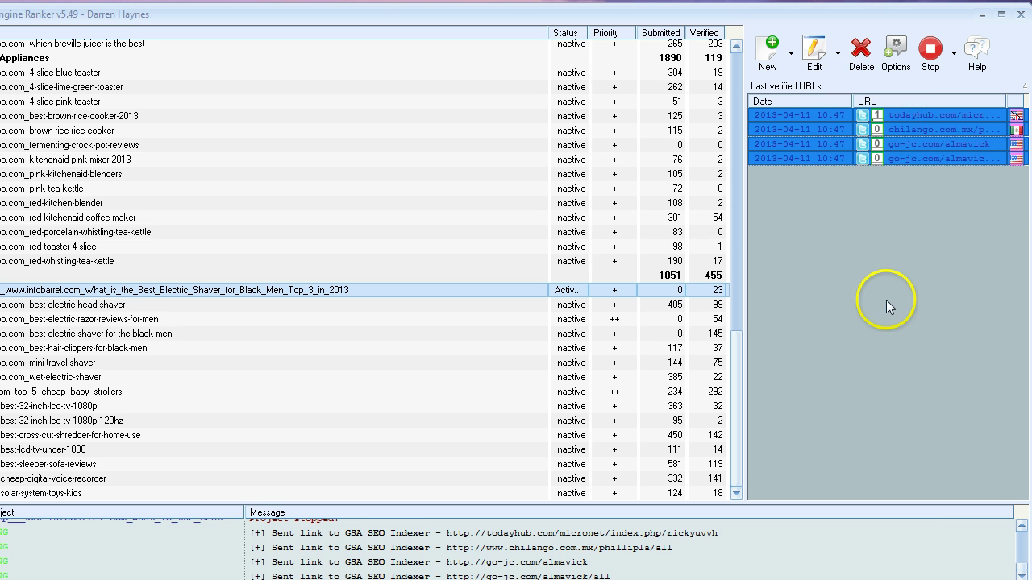
right_click(932, 138)
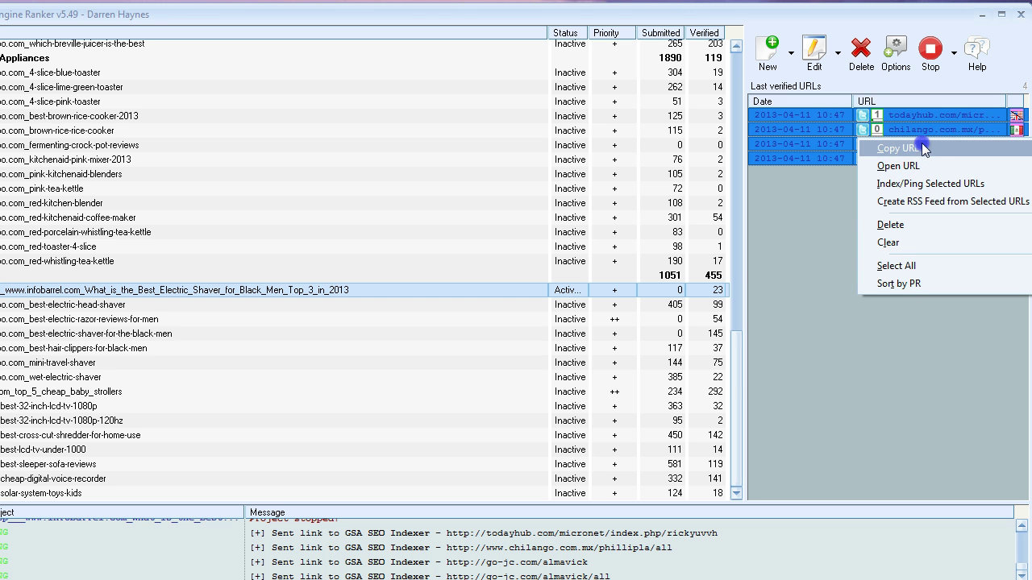
click(922, 145)
mouse_move(921, 142)
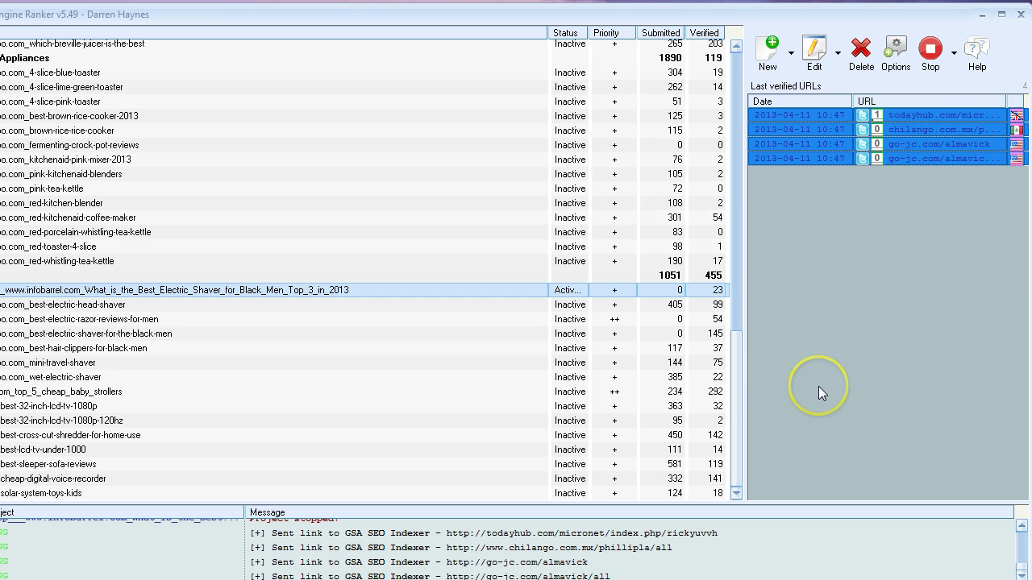
Step: Open Notepad and paste the copied verified URLs into a blank document
key(super)
text(noe)
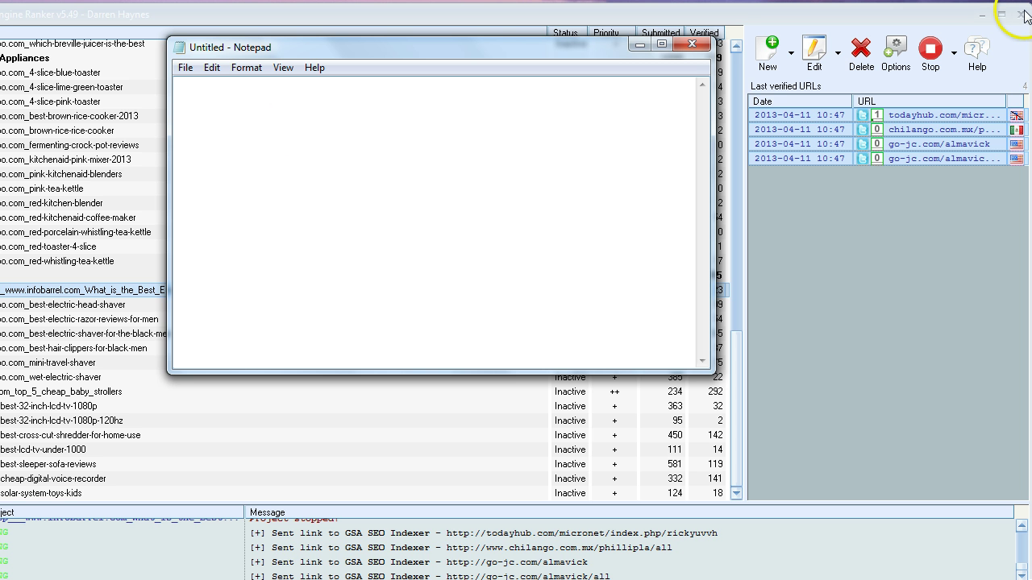
key(ctrl+v)
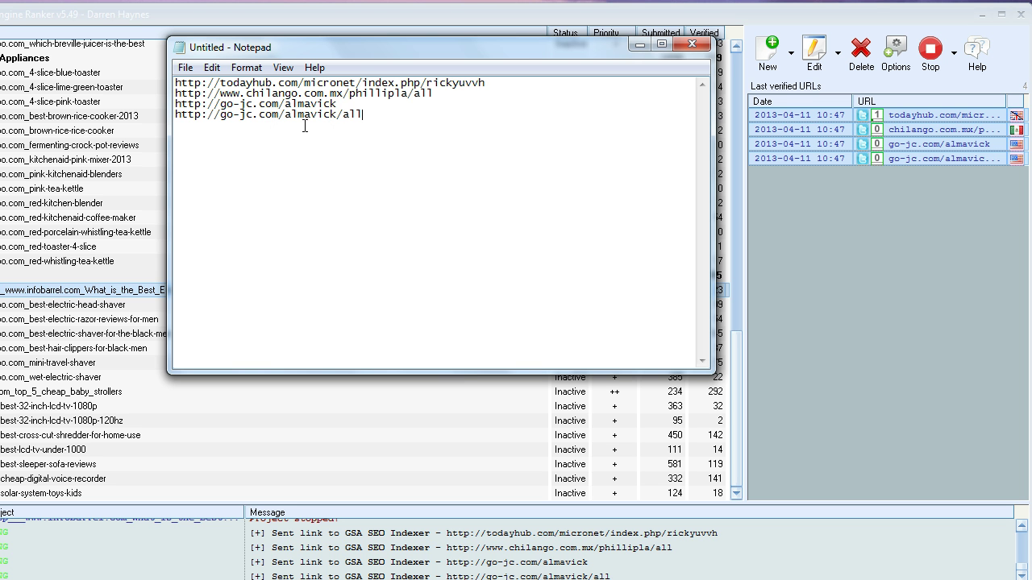
Step: Save the URL list to the Desktop as a text file named "gsa temp" and close Notepad
key(ctrl+s)
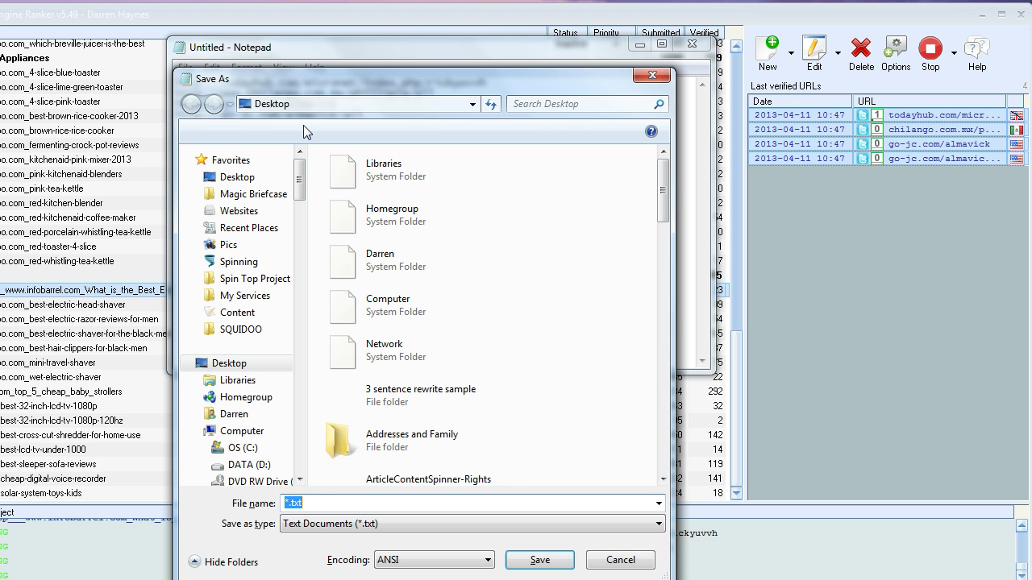
text(gsa temp)
click(540, 560)
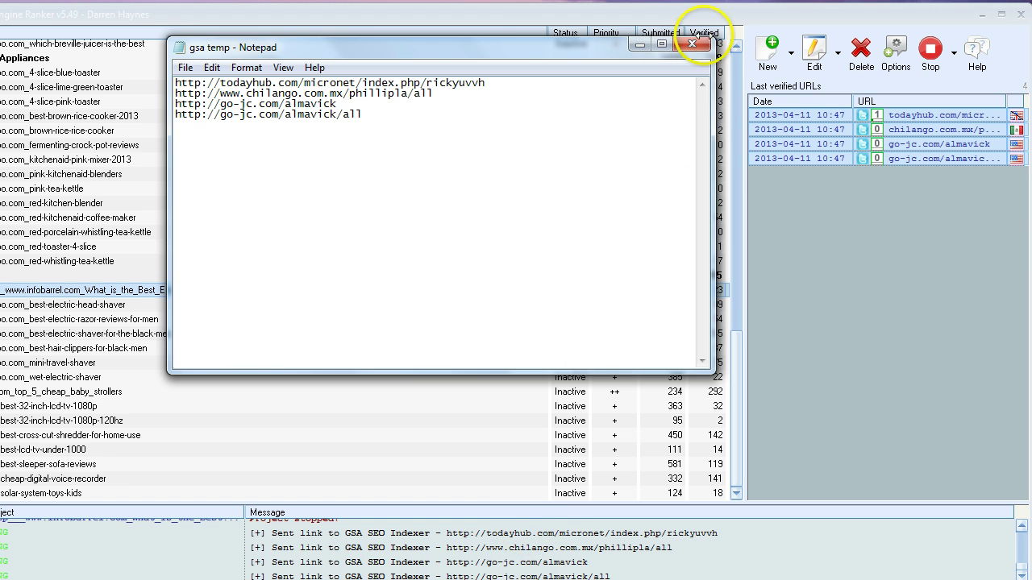
click(691, 43)
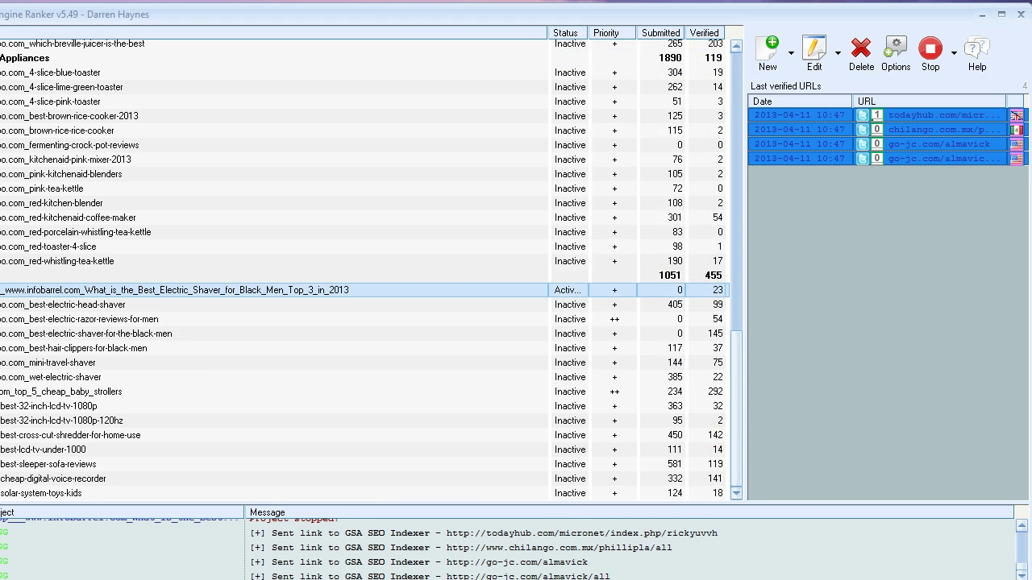
Step: Import gsa temp.txt from the Desktop into the SEO Indexer's Multiple URLs list
drag(229, 316, 233, 269)
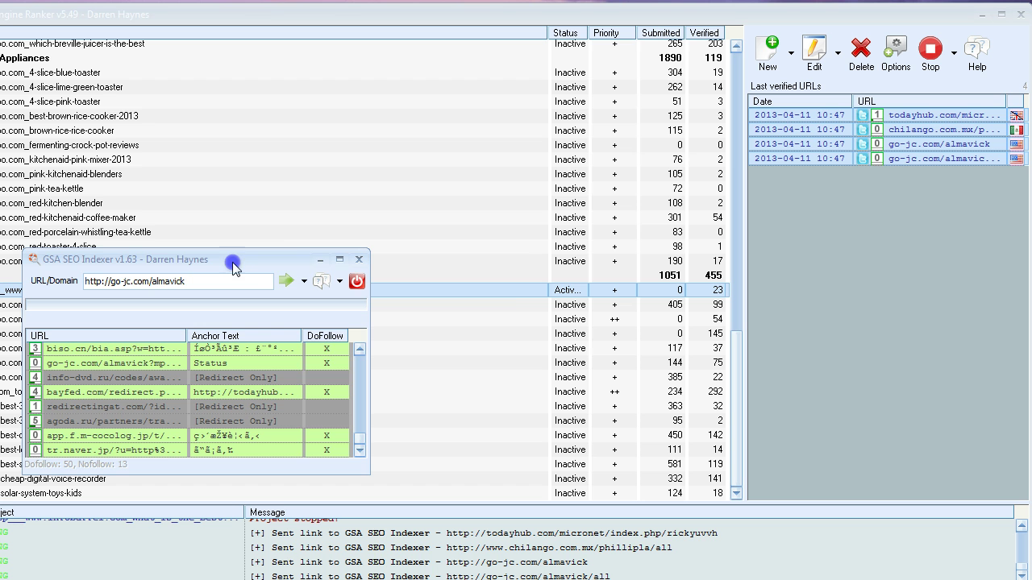
click(304, 283)
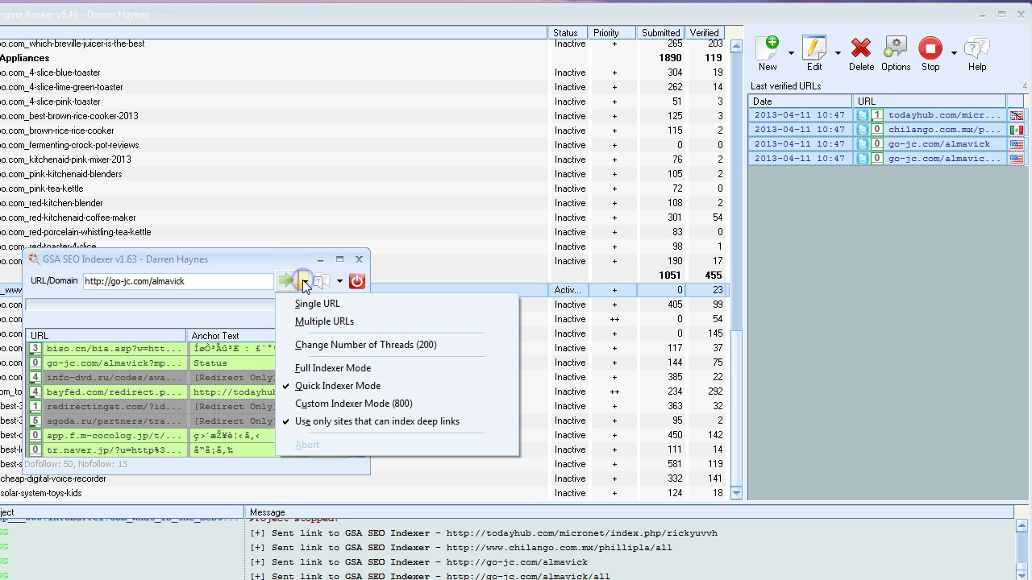
click(319, 322)
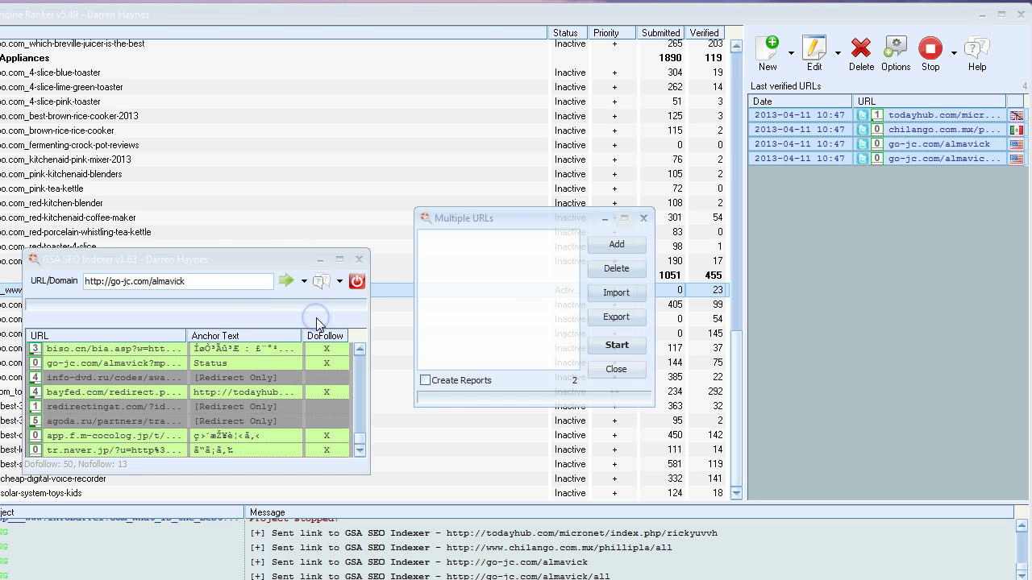
click(610, 293)
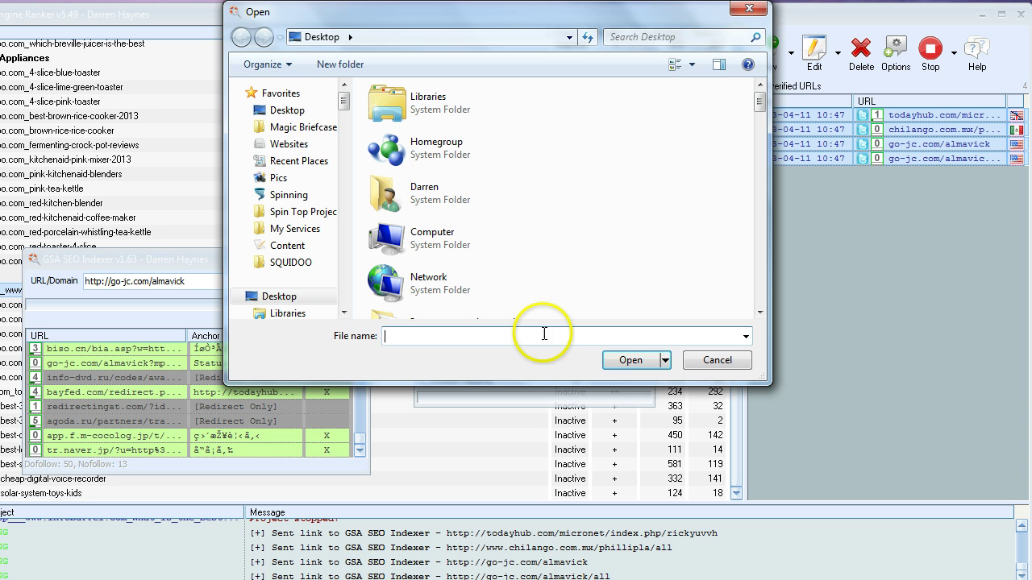
text(gsa)
key(Down)
key(Return)
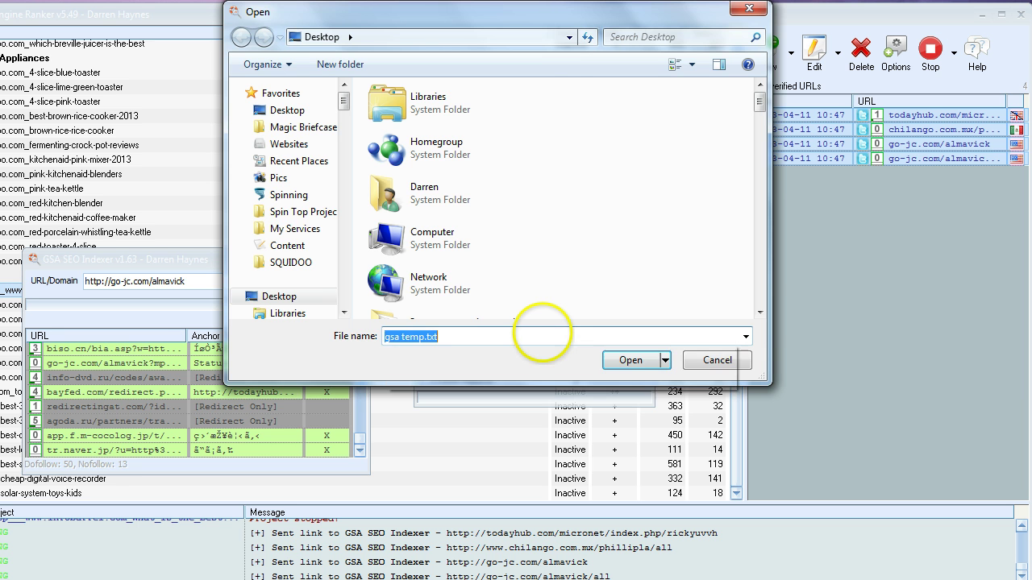
key(Return)
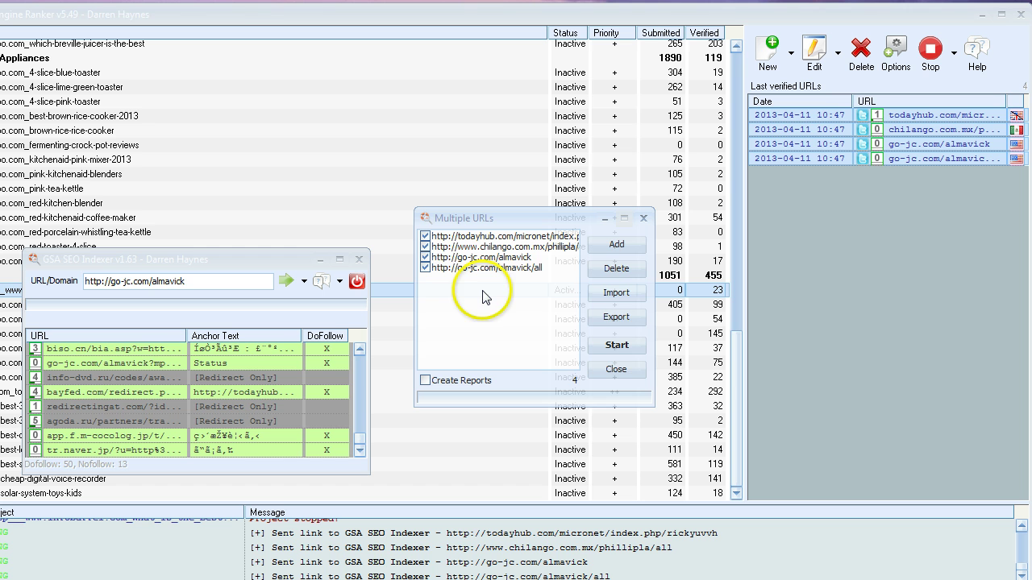
Step: Close the Multiple URLs list and reposition the SEO Indexer window over the project list
click(618, 345)
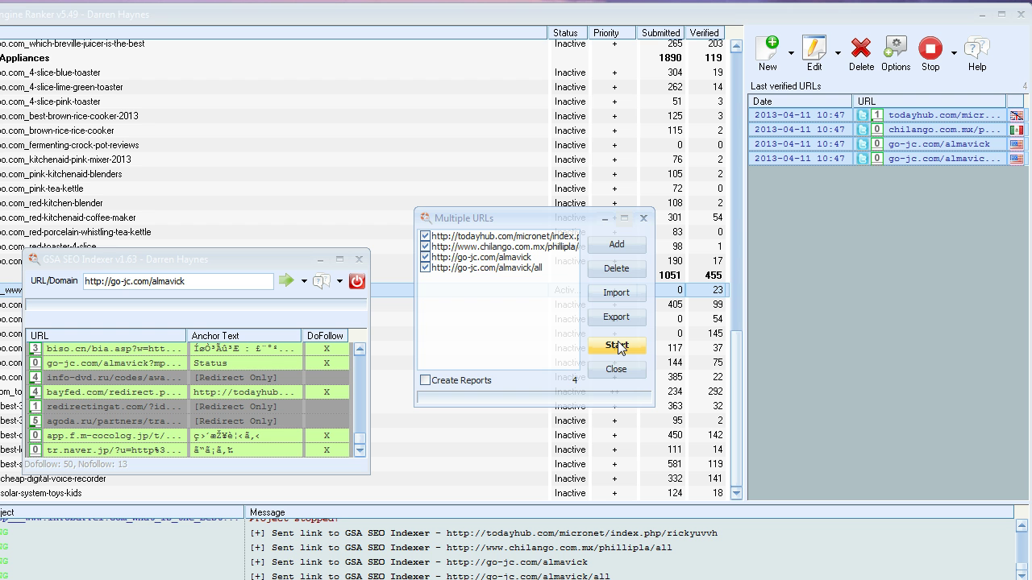
click(616, 369)
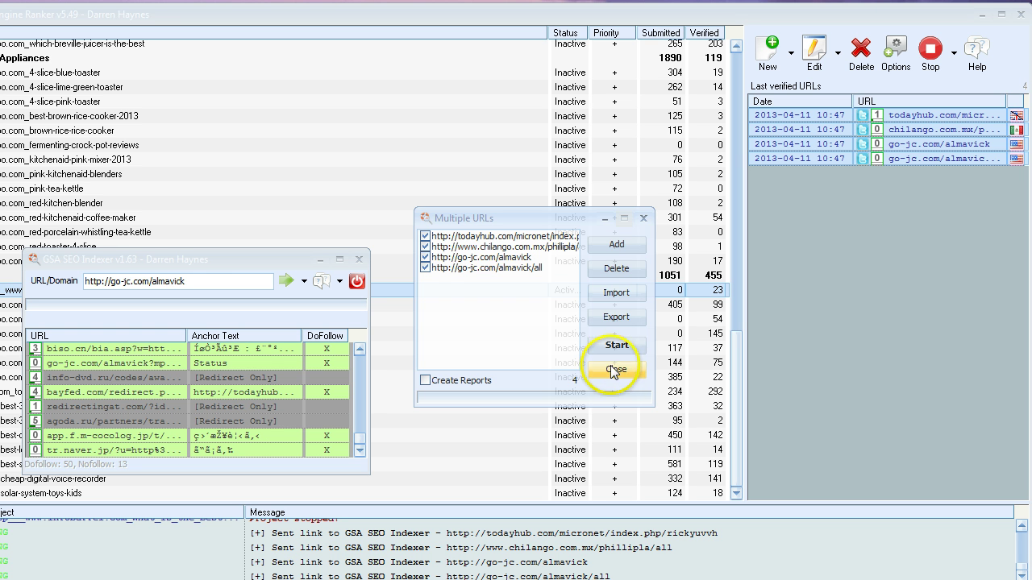
click(251, 253)
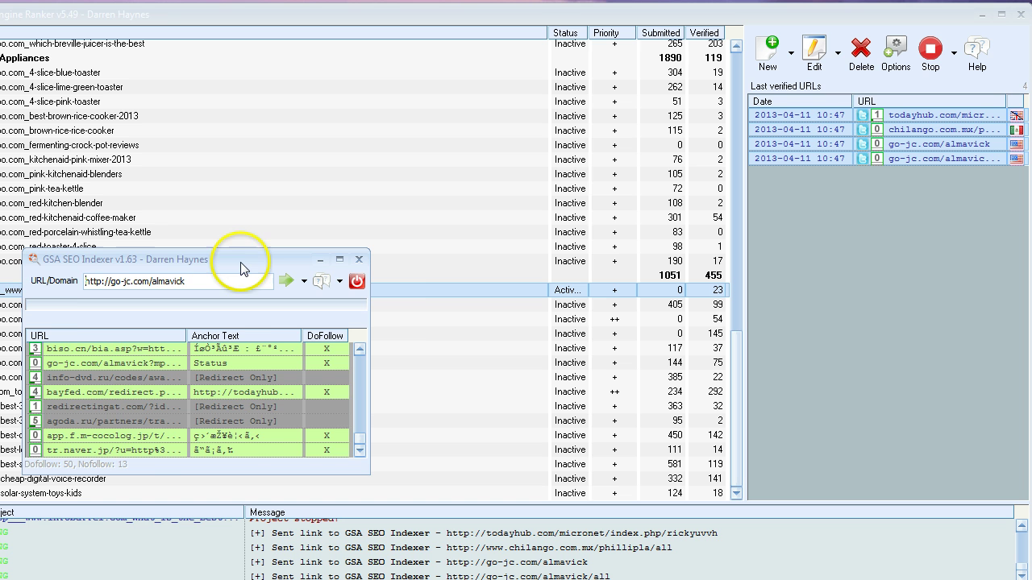
drag(249, 259, 292, 242)
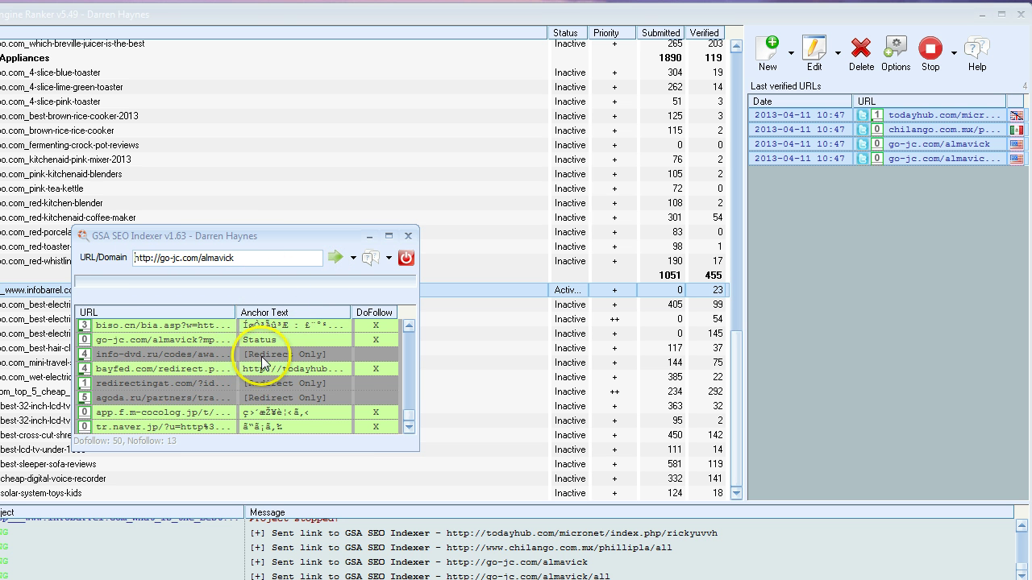
mouse_move(238, 346)
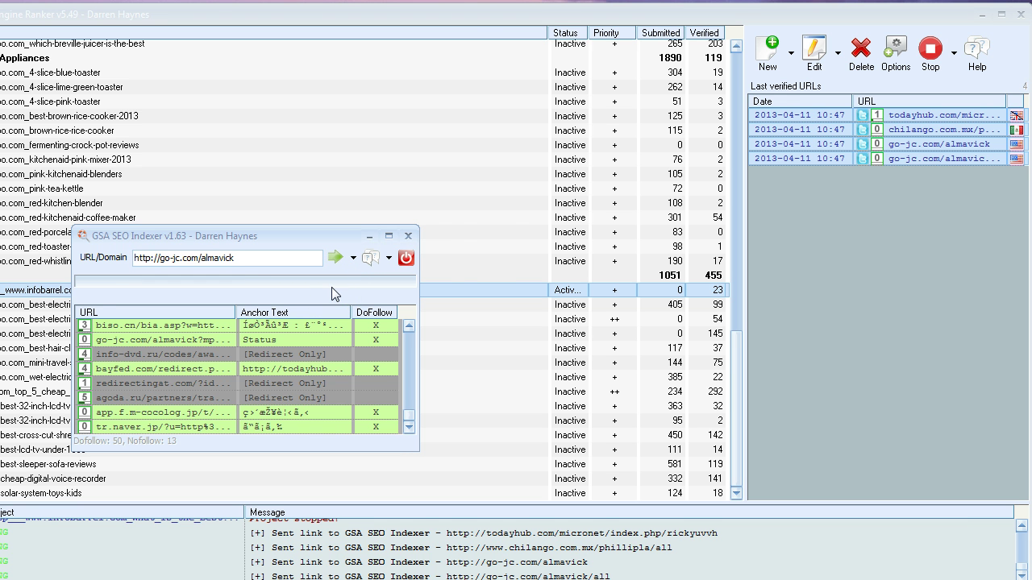
Step: Try the option to use GSA SEO Indexer for verified links in the Search Engine Ranker's indexing settings
click(893, 53)
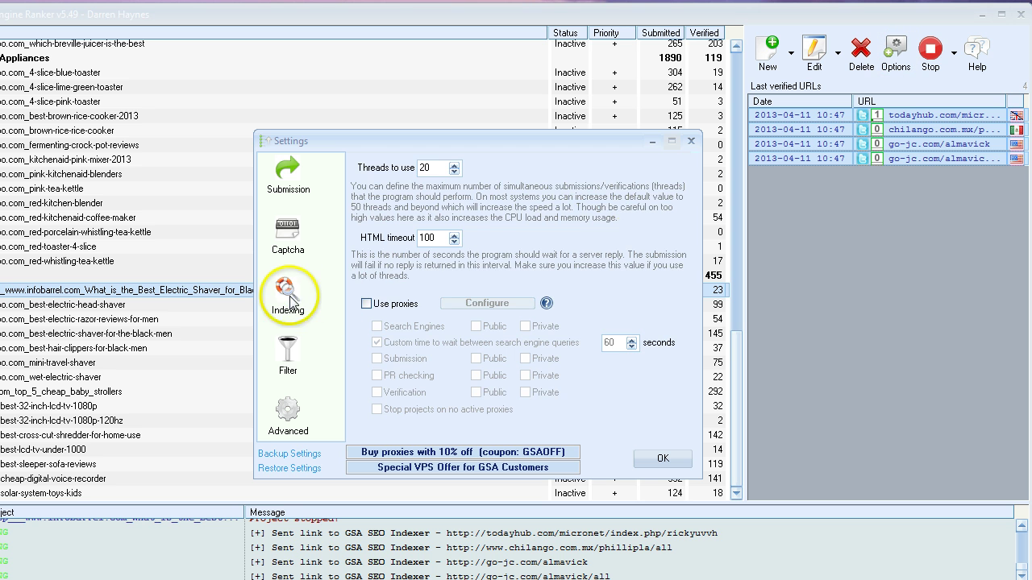
click(289, 302)
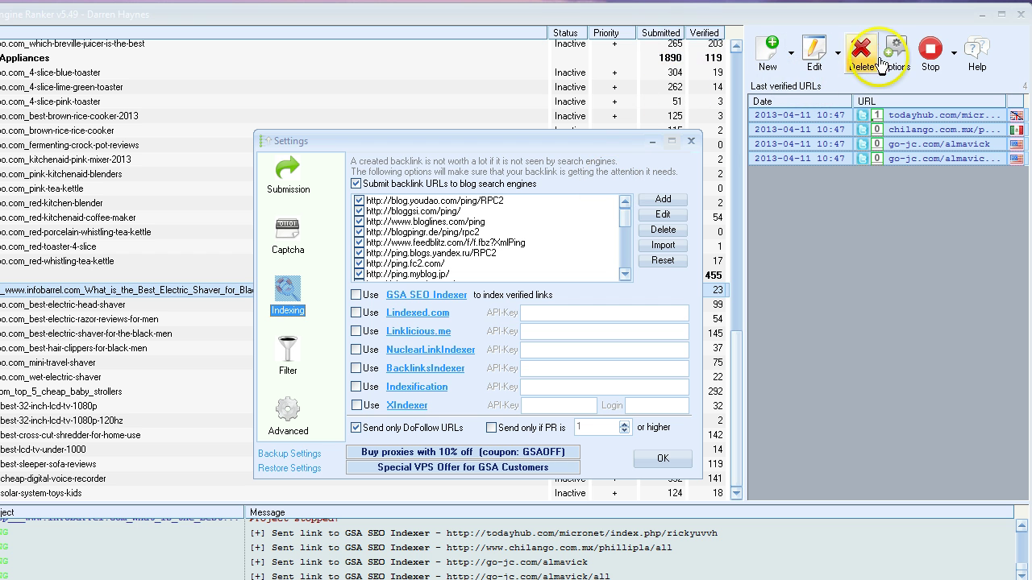
click(357, 296)
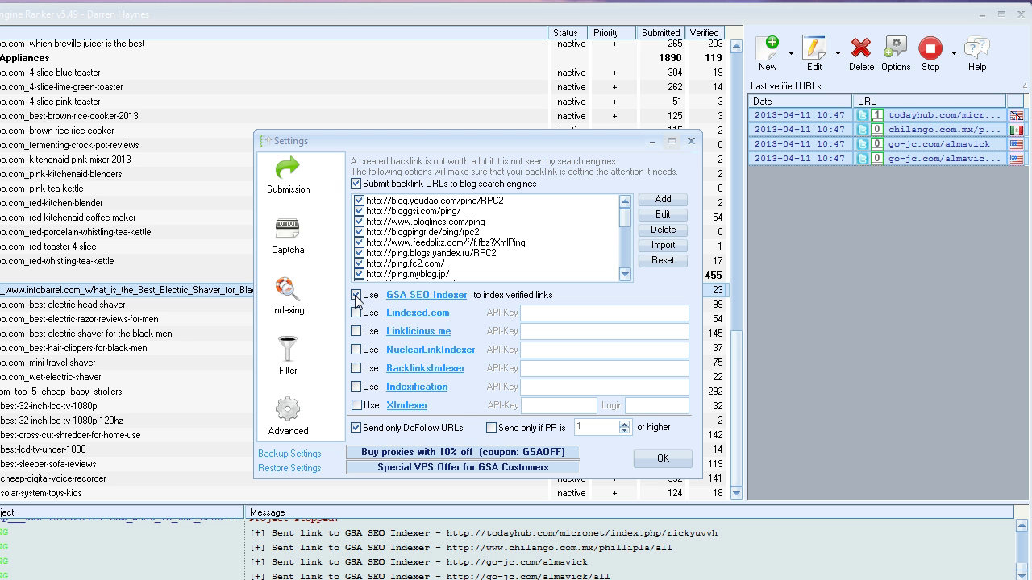
click(357, 296)
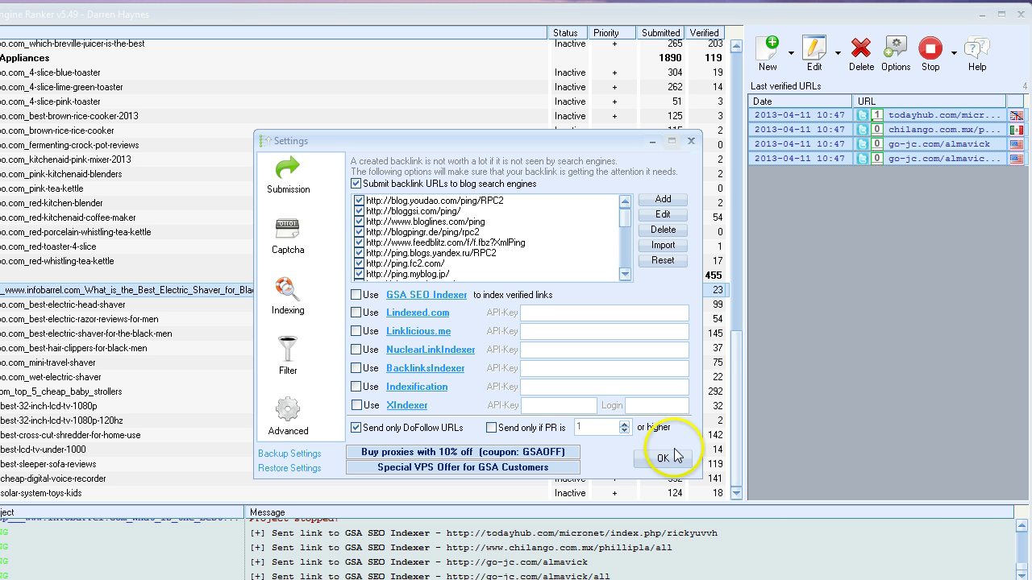
click(663, 458)
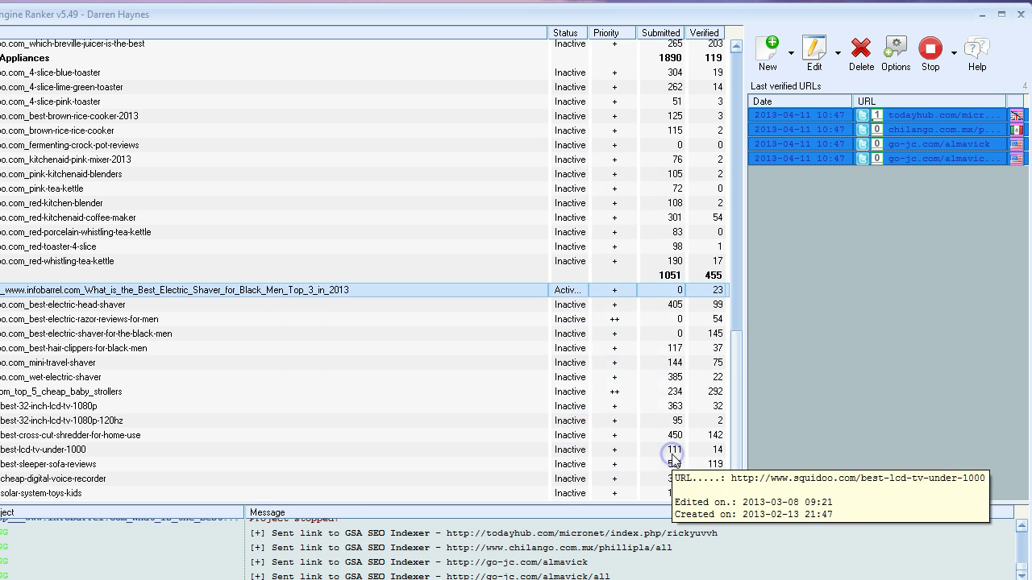
Step: Check the status options of the active infobarrel electric shaver project and open its project data for editing
right_click(125, 295)
mouse_move(152, 299)
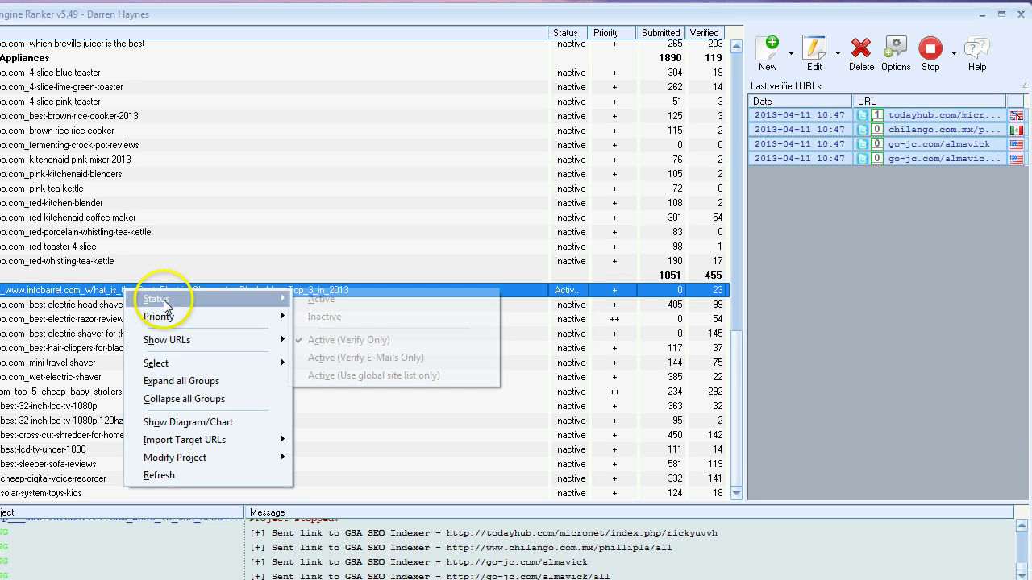
click(111, 295)
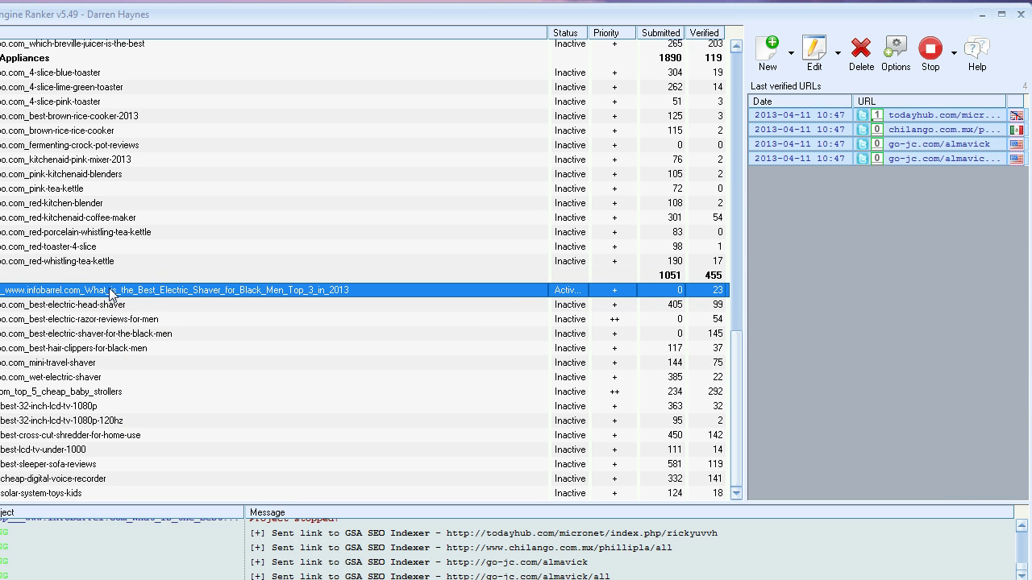
double_click(111, 295)
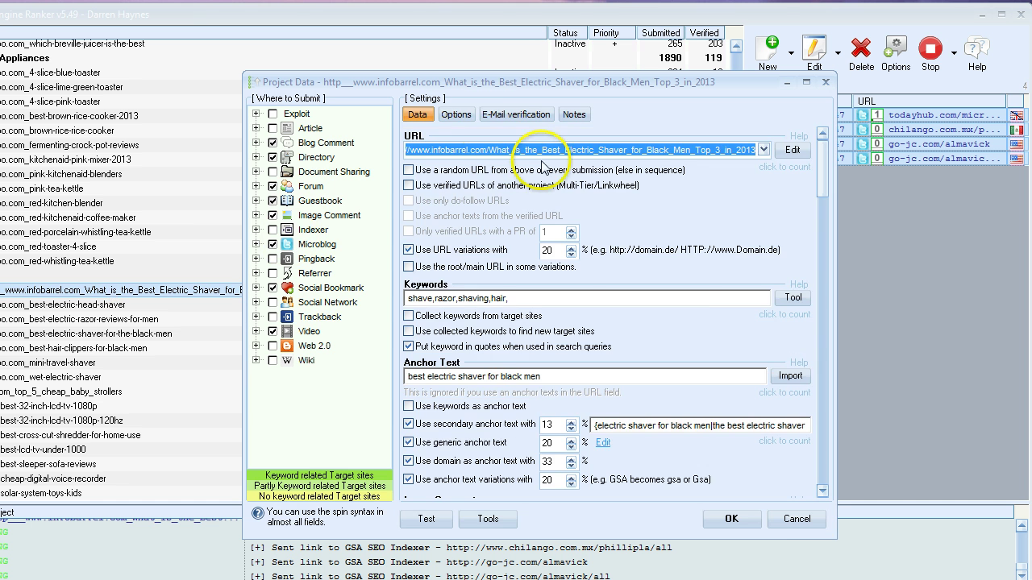
Step: Enable sending the electric shaver project's verified links to indexer services, with GSA SEO Indexer selected and Other Indexer(s) turned off
click(455, 117)
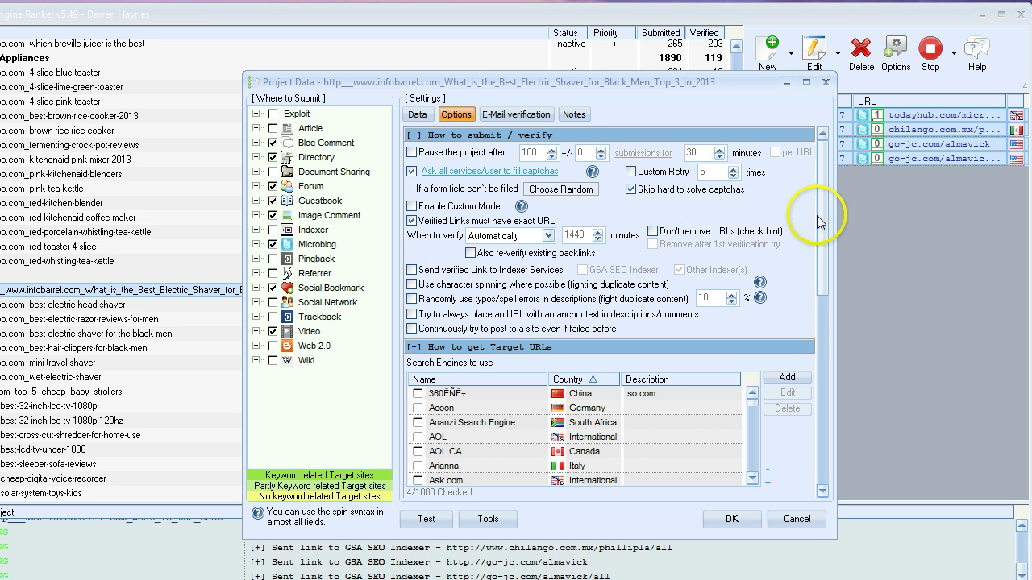
drag(819, 222, 827, 422)
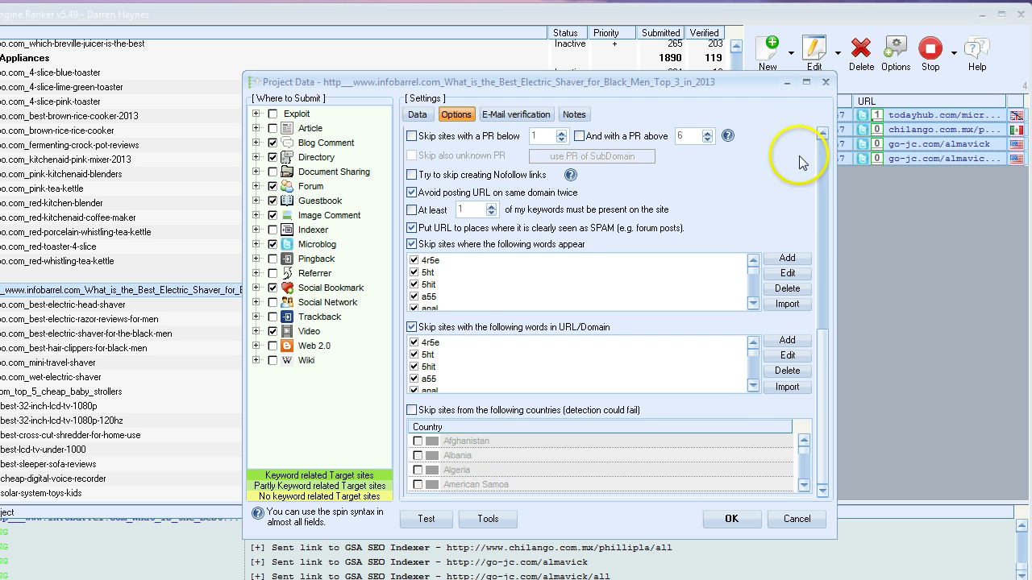
click(822, 137)
drag(822, 139, 822, 139)
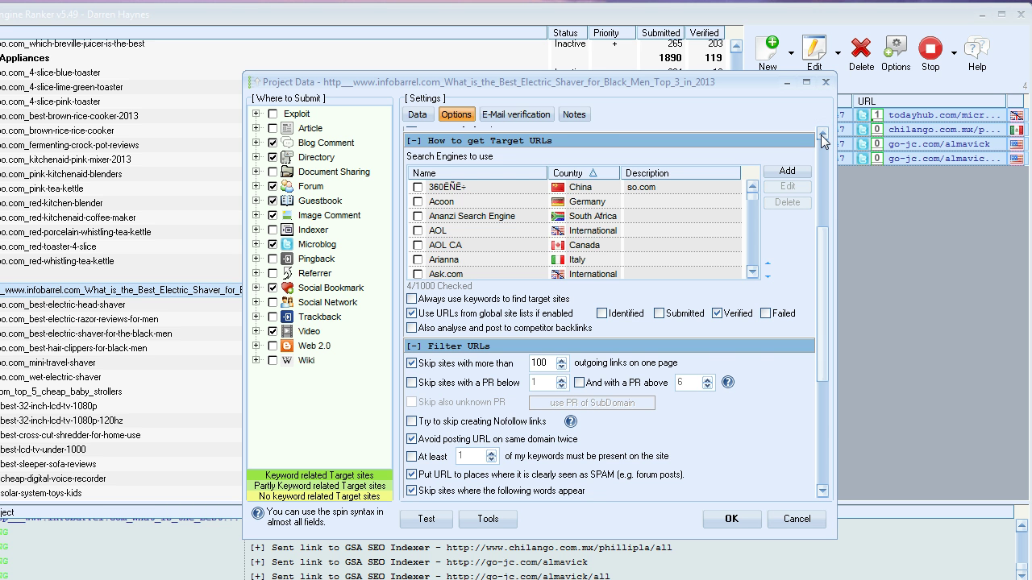
drag(823, 141, 823, 142)
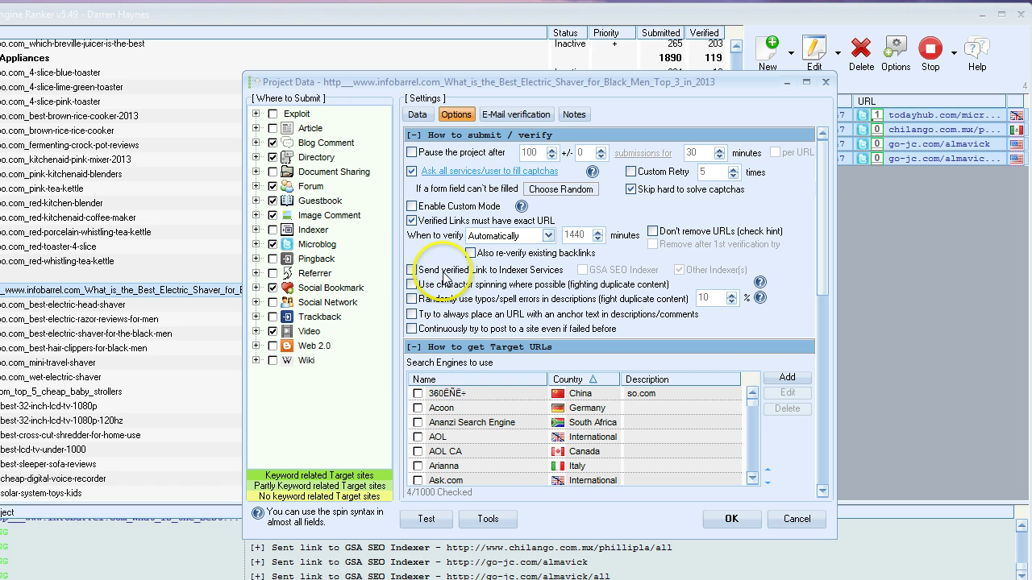
click(412, 271)
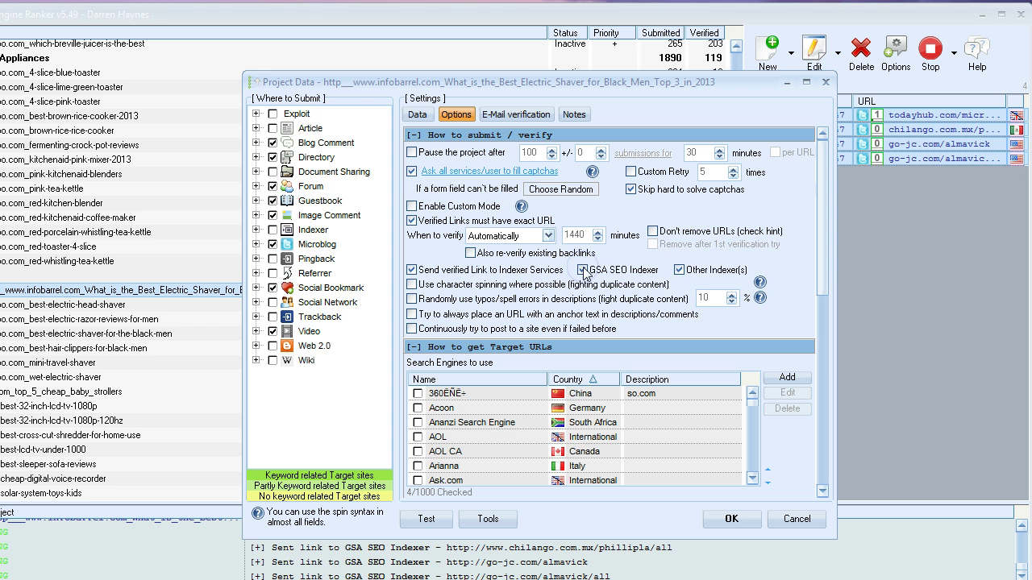
click(679, 270)
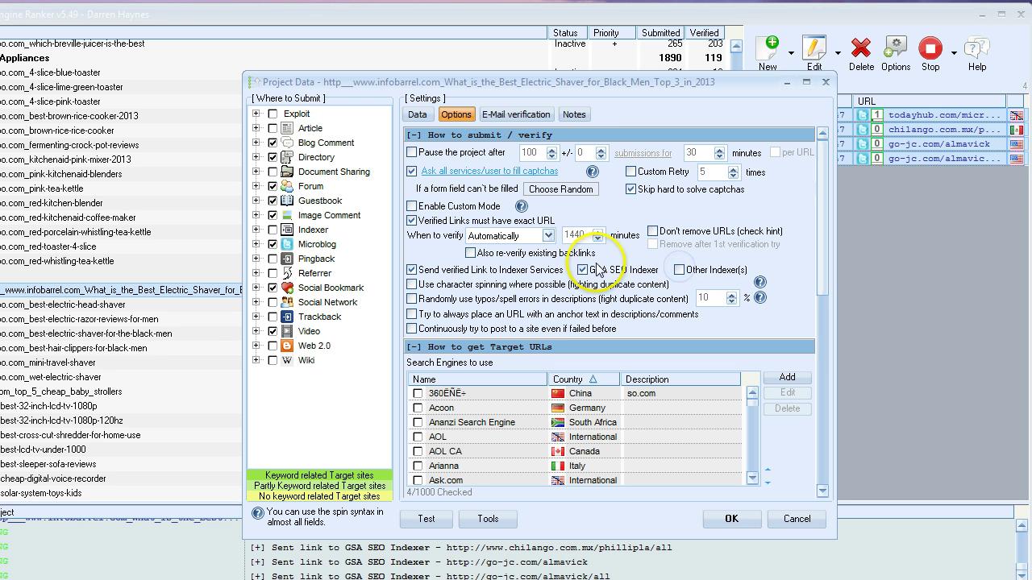